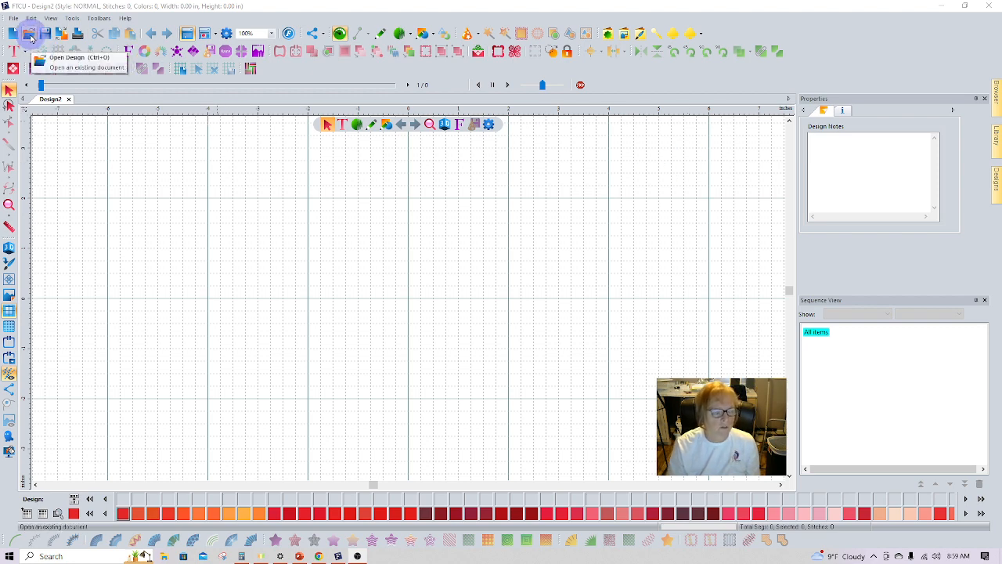
- Open the image "machine" (PNG) from the Desktop folder as a backdrop for digitizing
click(29, 37)
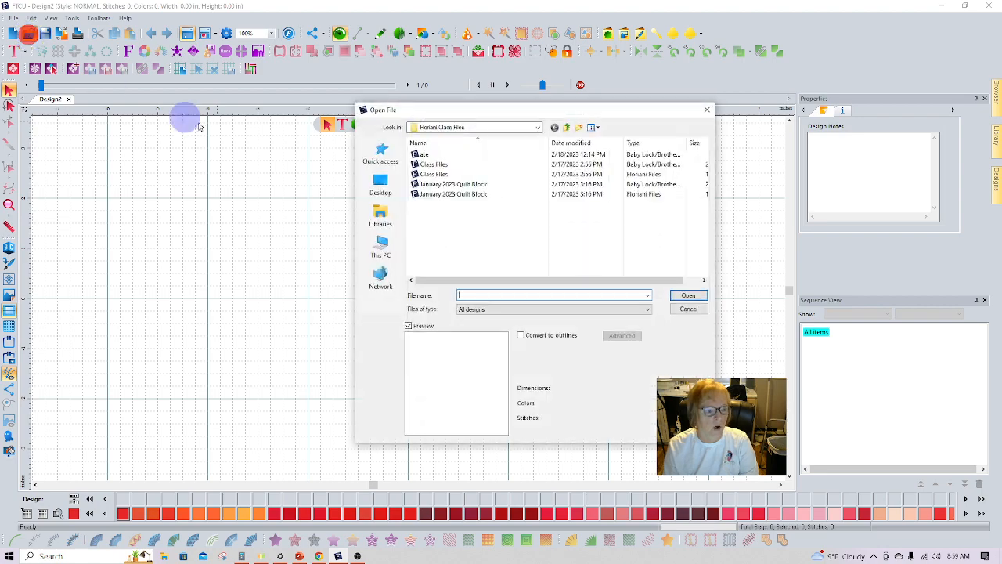
click(380, 185)
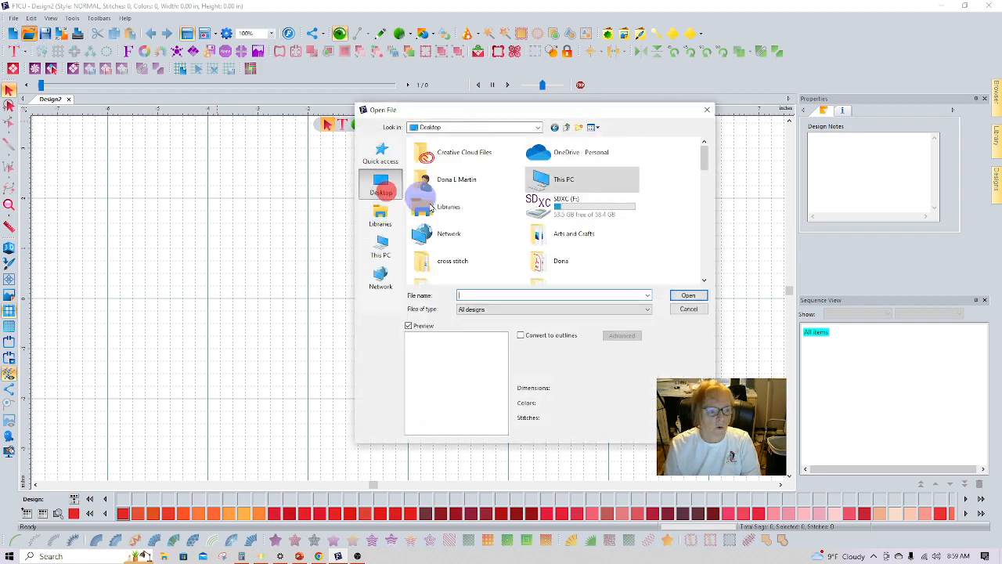
scroll(486, 233, down, 3)
scroll(487, 235, down, 9)
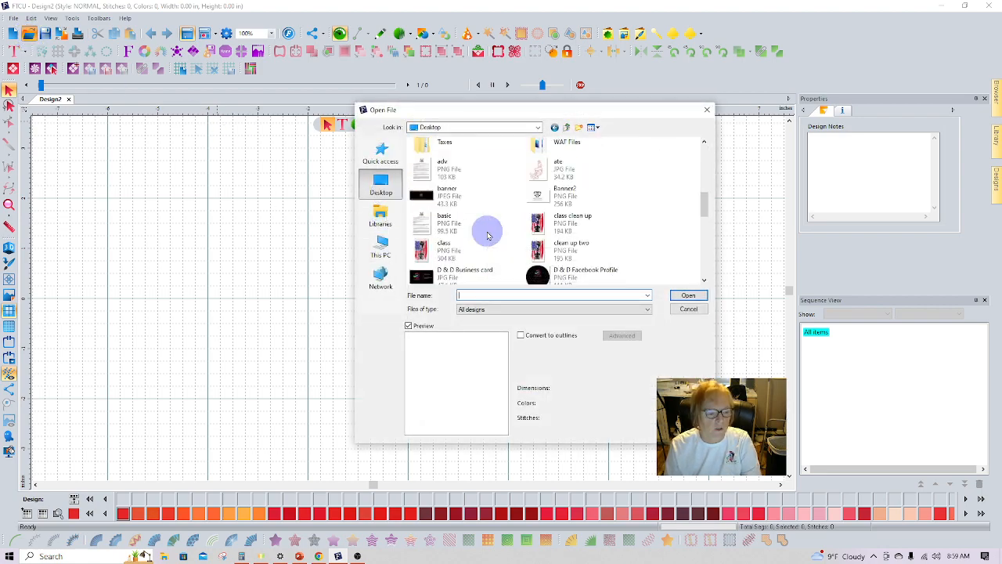
scroll(486, 235, down, 10)
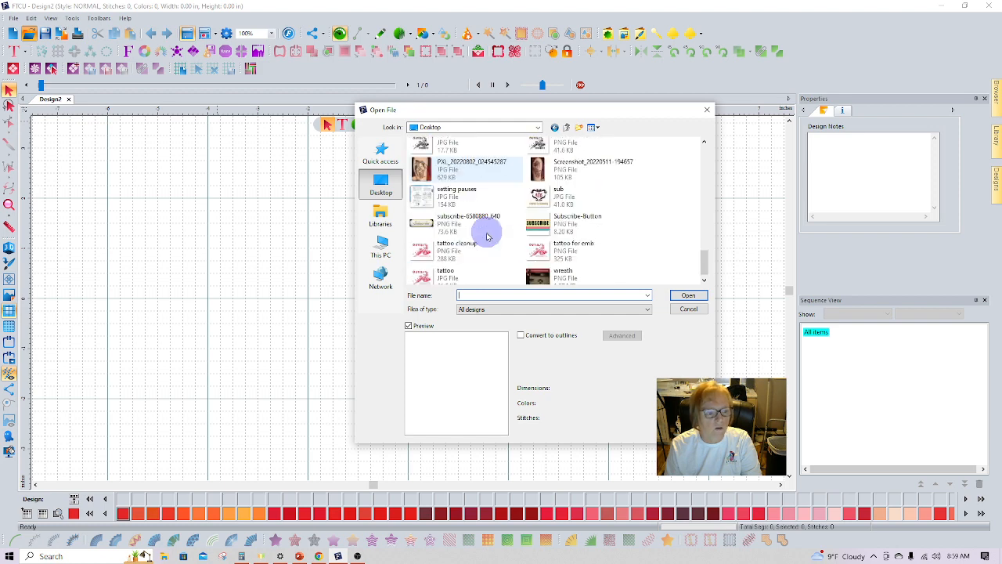
scroll(487, 235, up, 1)
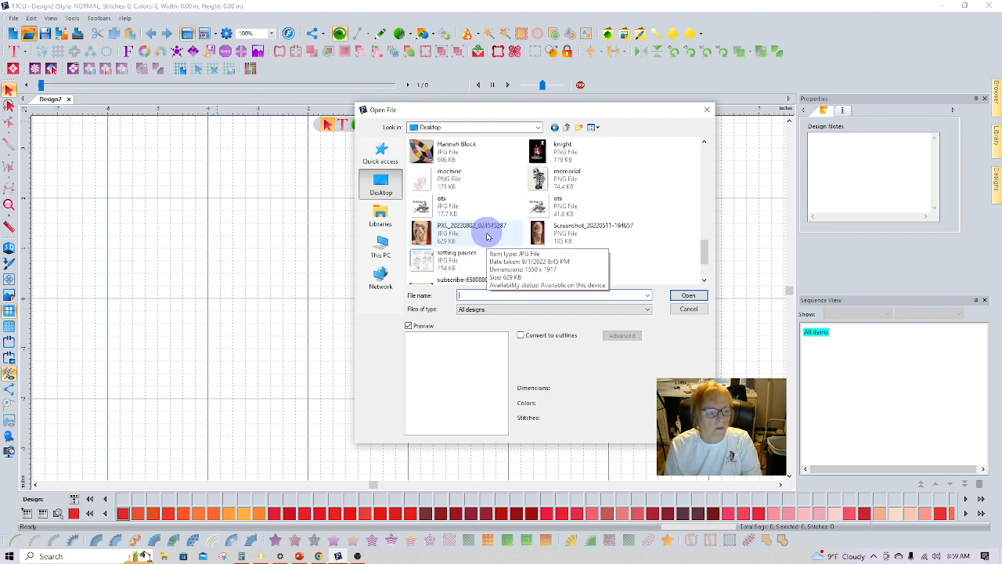
click(452, 180)
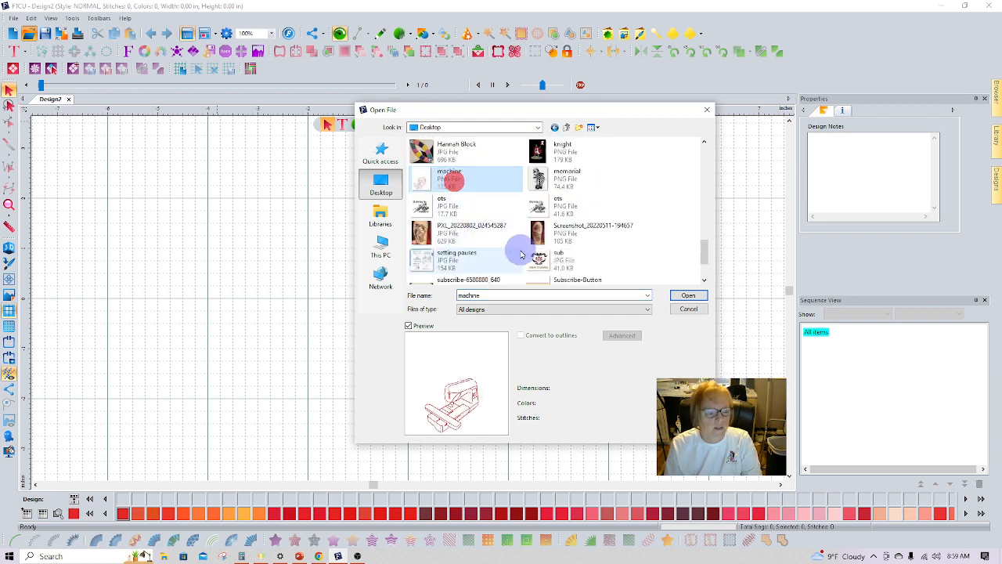
click(687, 297)
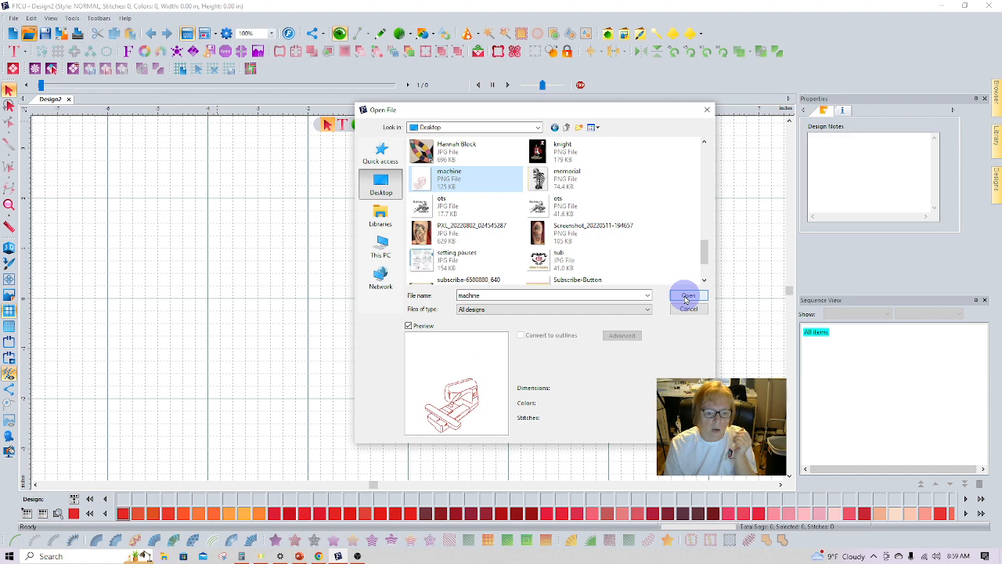
click(685, 298)
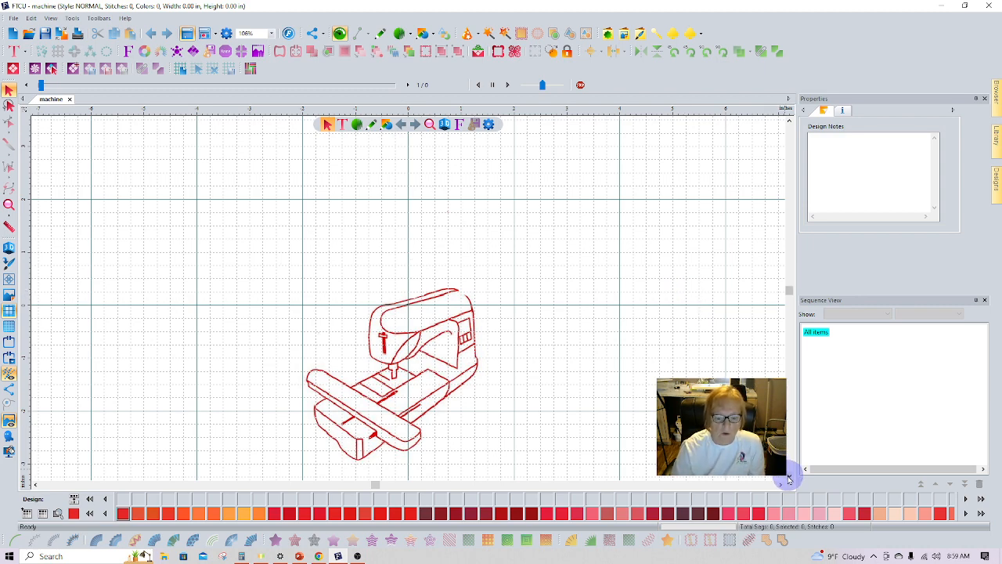
- Start an Artwork path at the back end of the sewing machine's upper arm panel and trace its lower edge around to the front curve
click(788, 479)
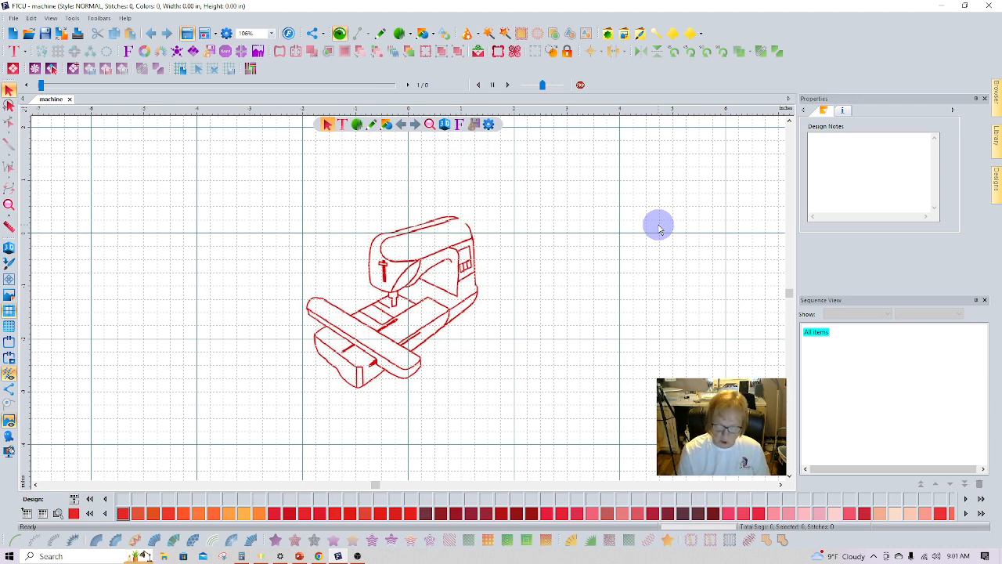
click(380, 36)
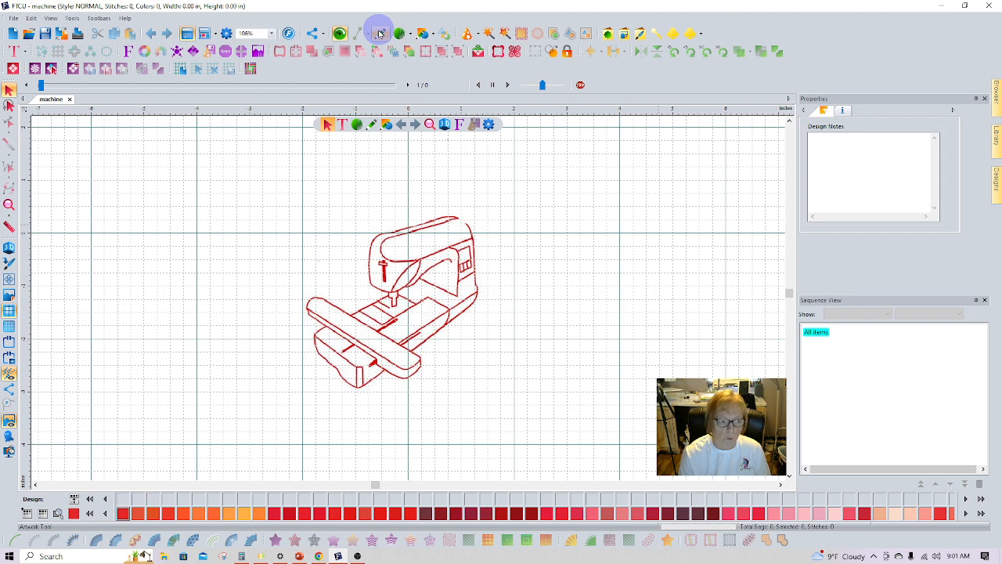
click(380, 35)
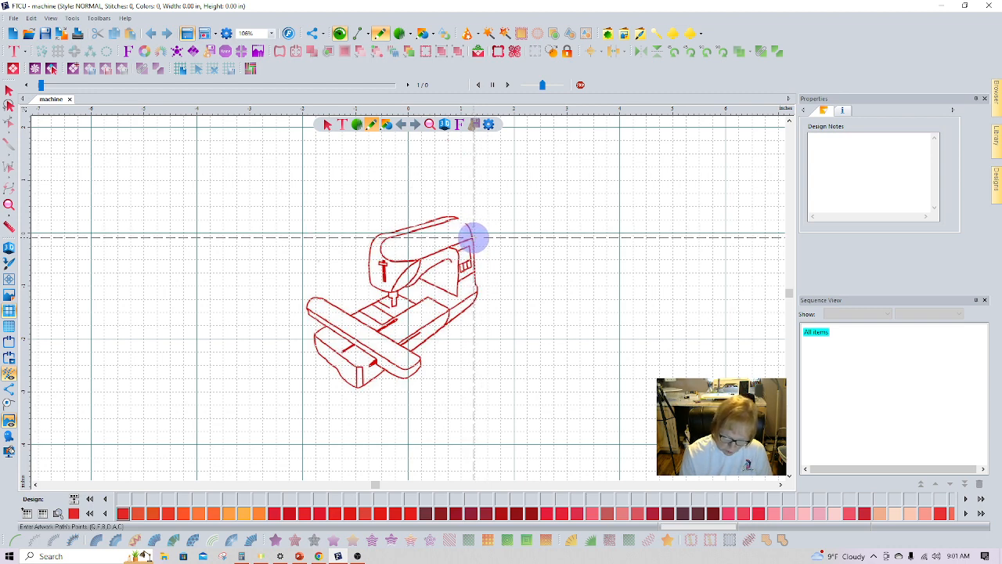
click(473, 237)
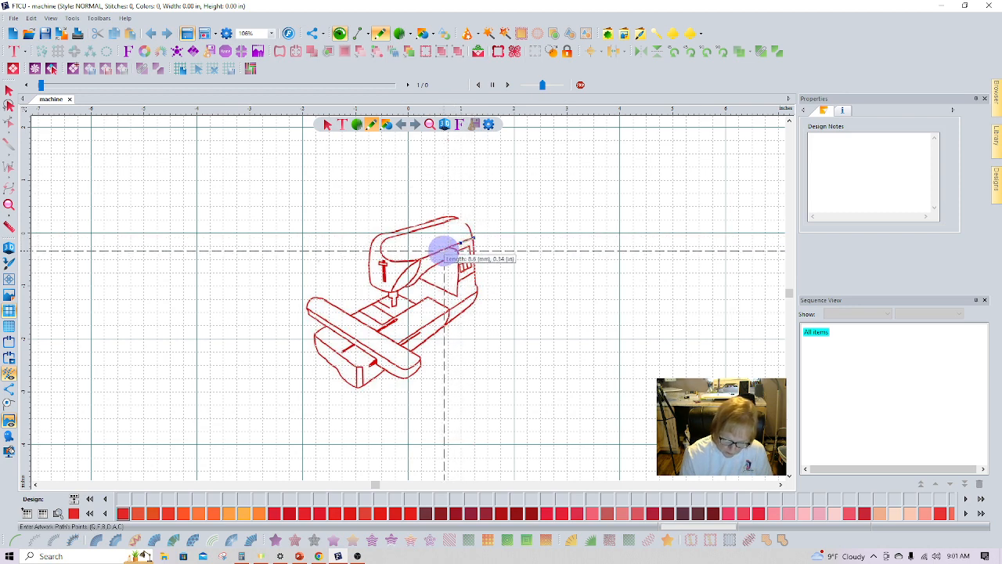
click(443, 250)
click(423, 253)
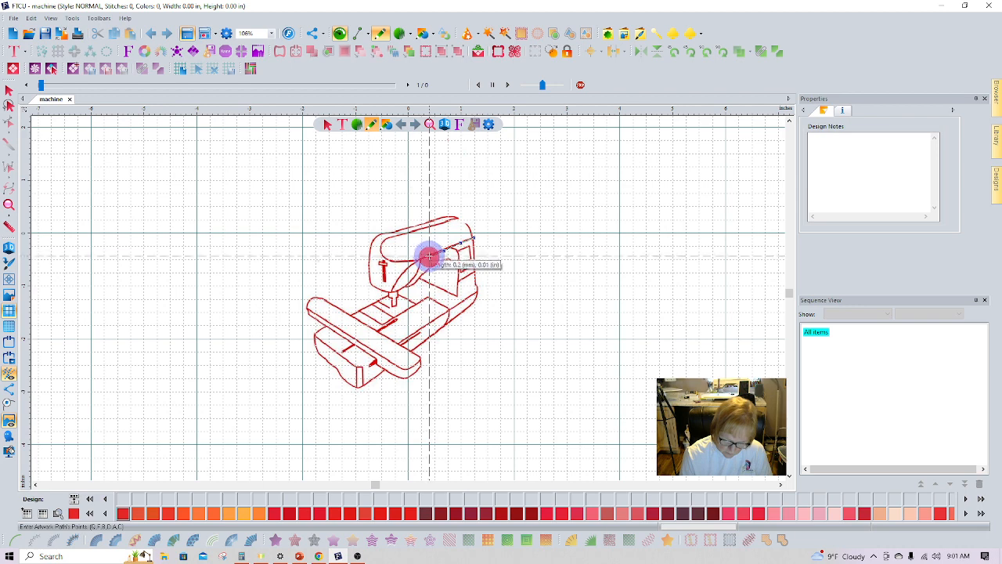
click(411, 260)
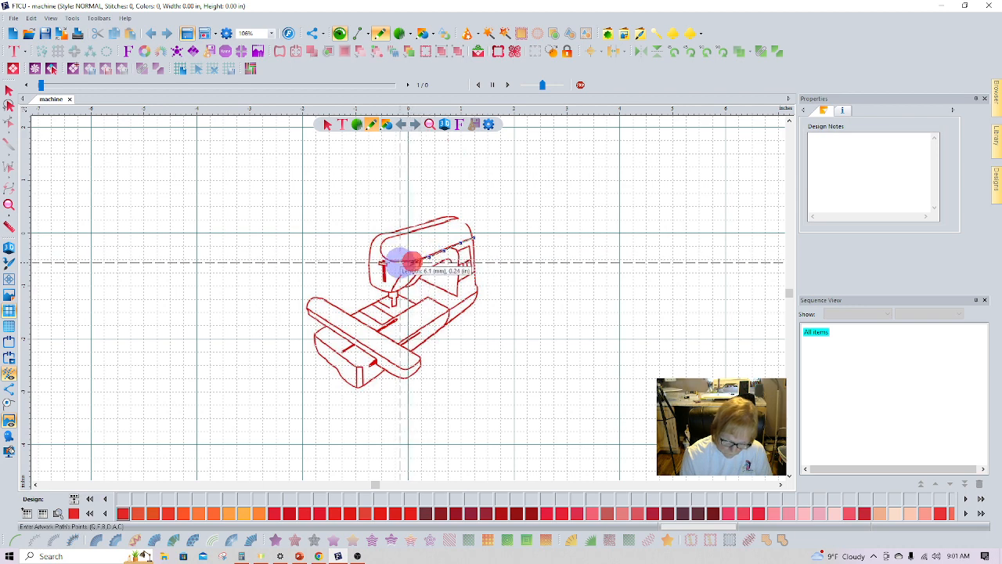
click(385, 261)
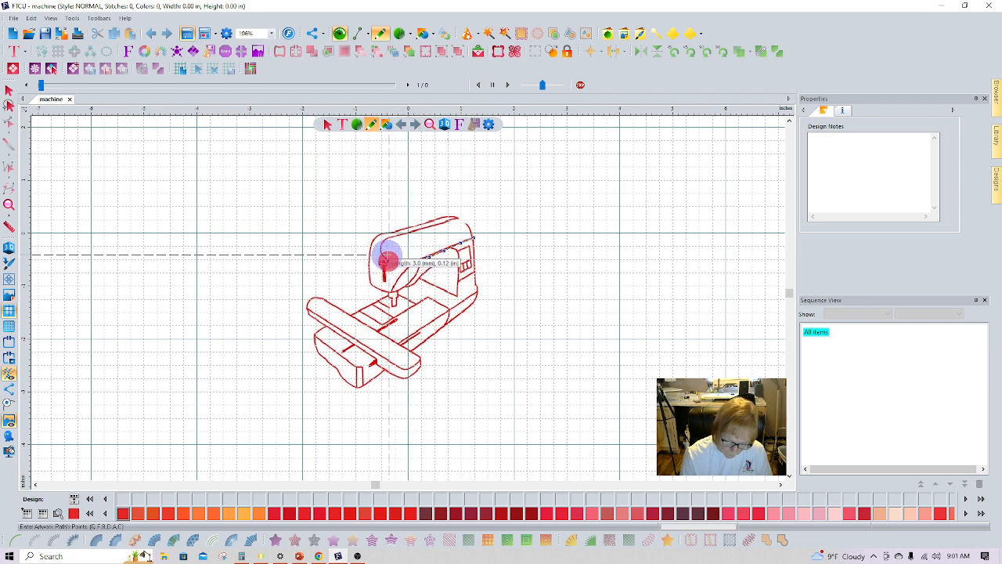
click(381, 252)
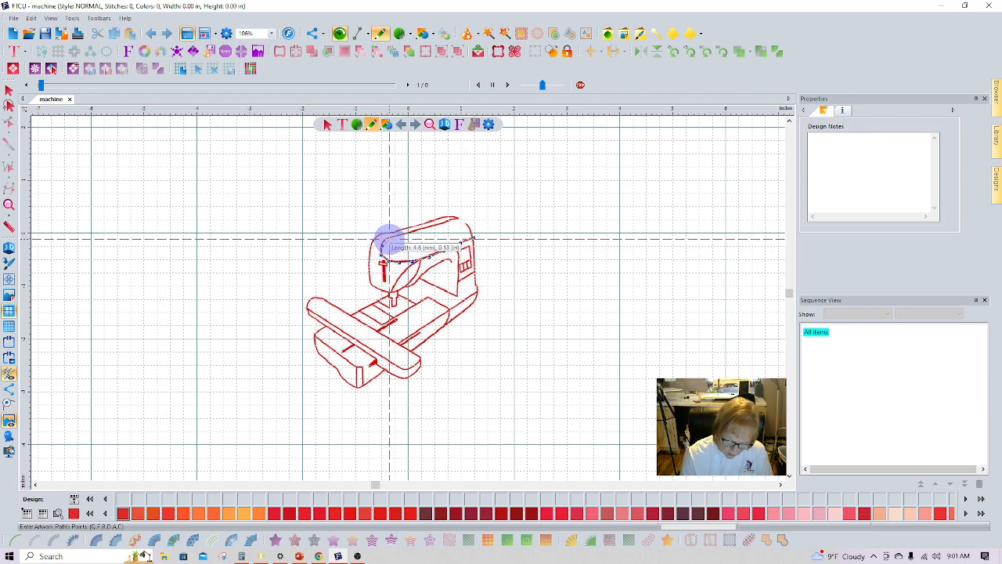
- Continue the path along the arm panel's upper edge and around the back to its start, completing an outline about 1.75 by 0.80 in
click(389, 239)
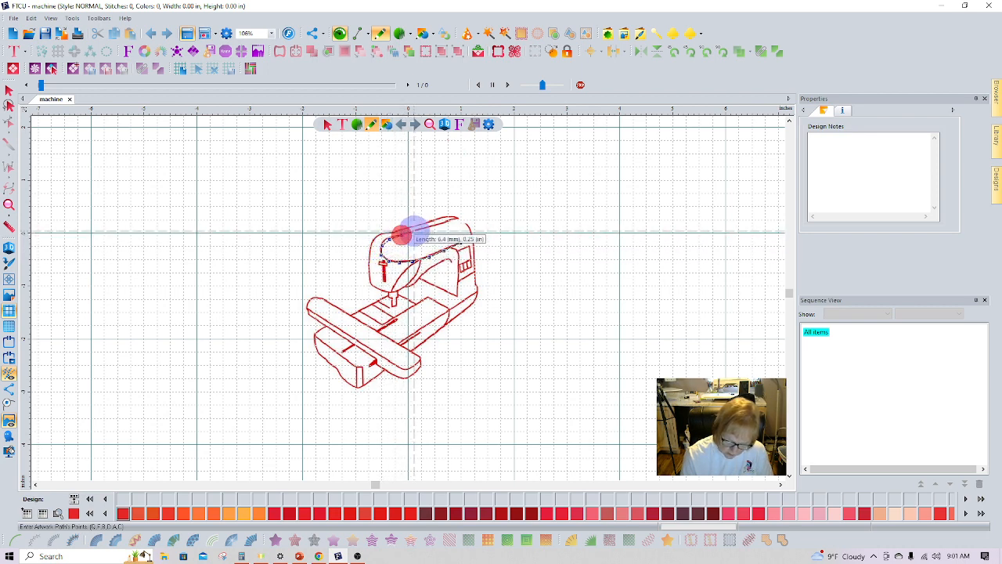
click(419, 230)
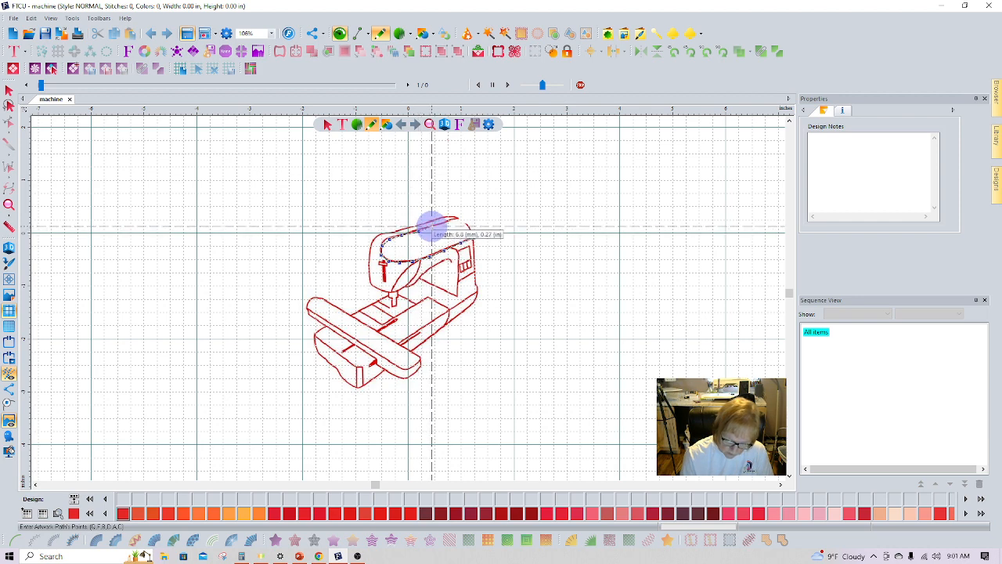
click(431, 224)
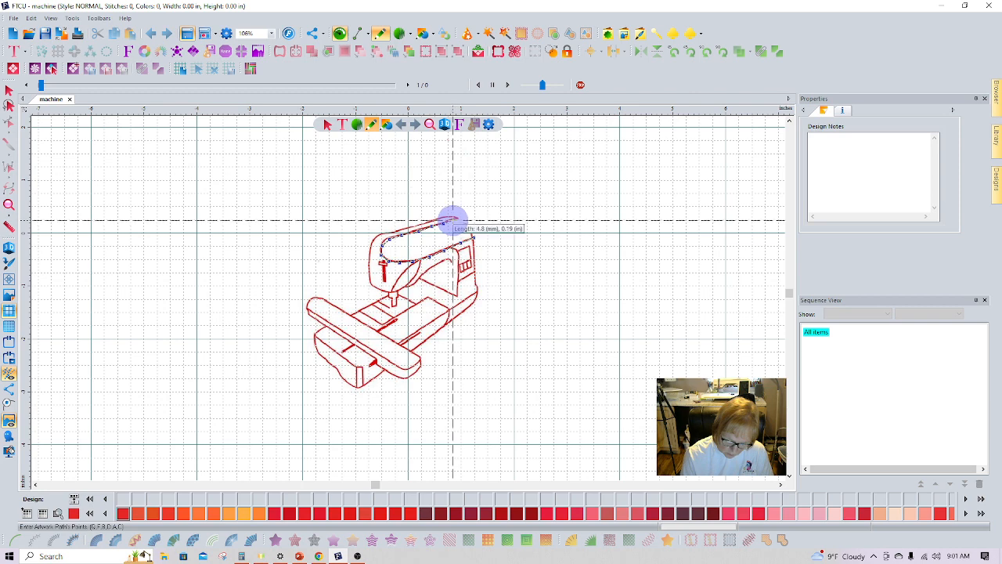
click(452, 221)
click(461, 220)
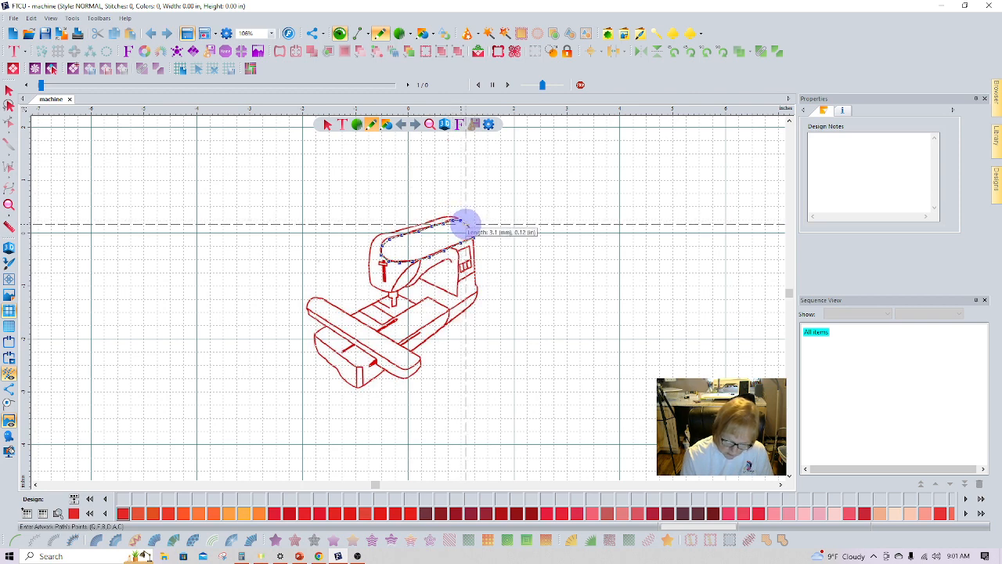
click(465, 223)
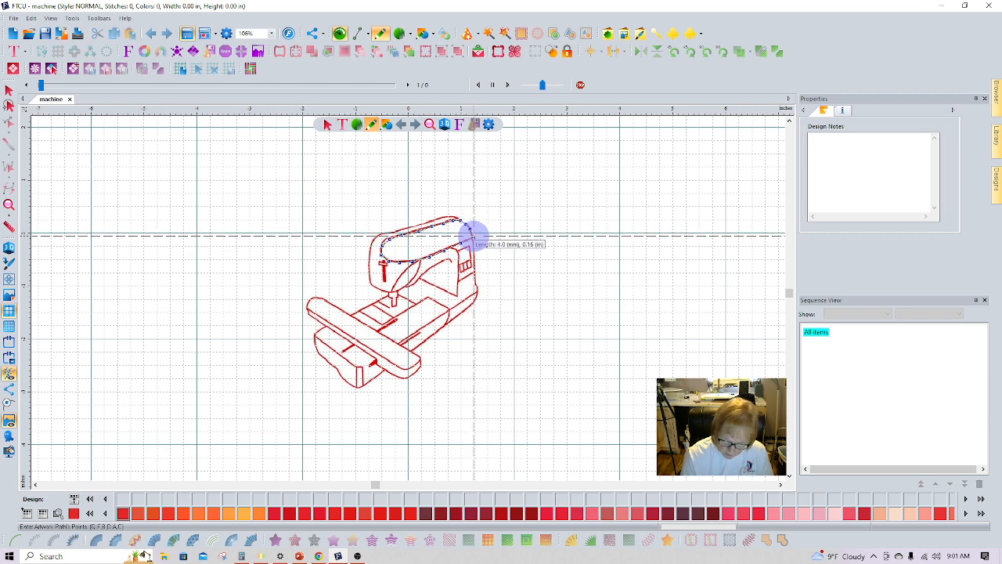
click(471, 237)
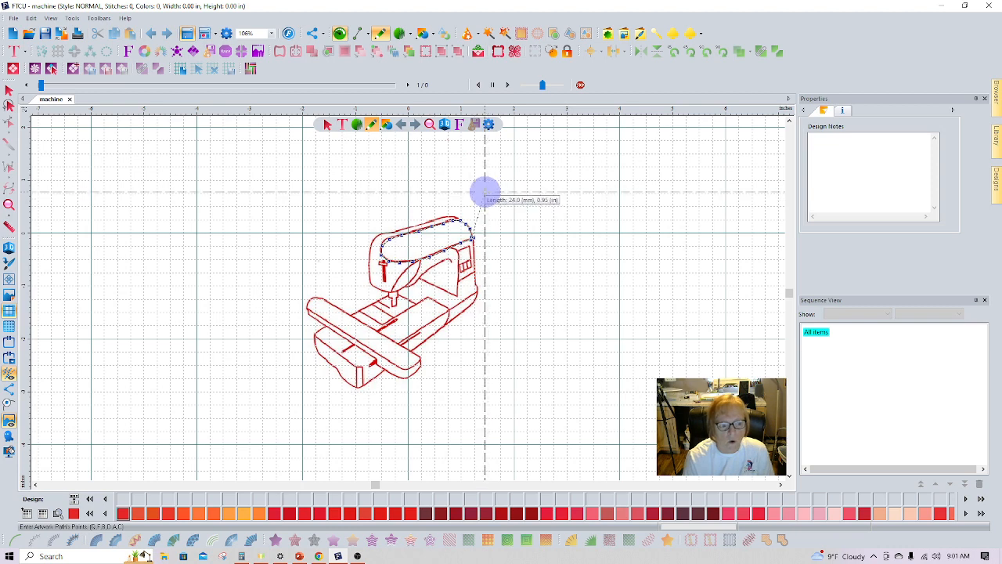
click(9, 402)
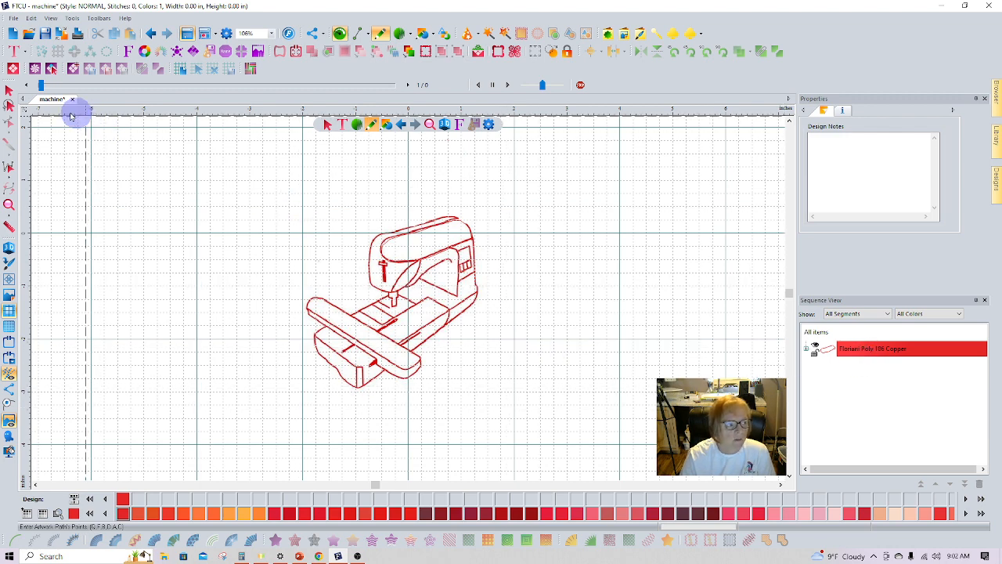
- Expand the thread color entry in the Sequence View and select the traced Artwork segment
click(9, 90)
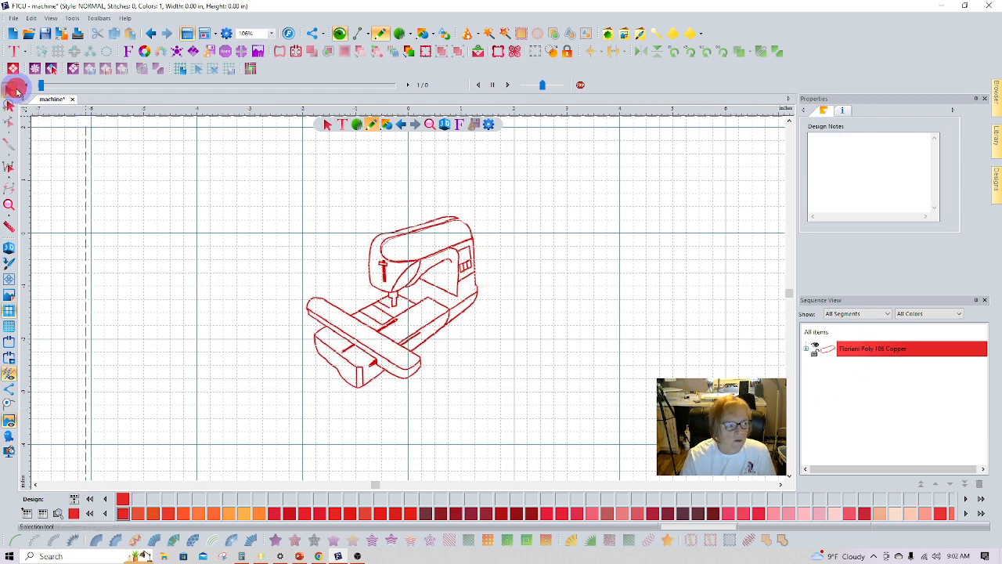
click(806, 347)
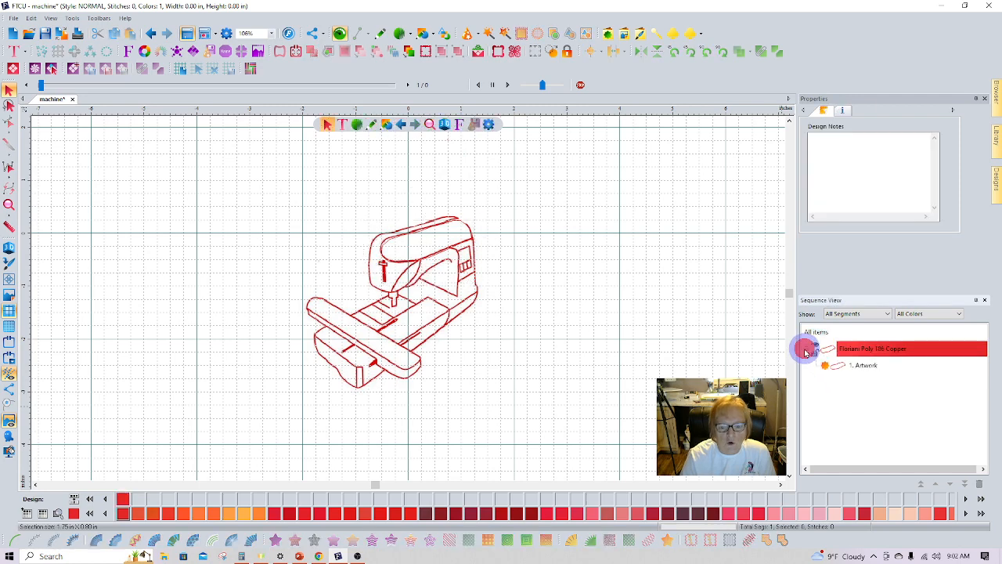
click(863, 370)
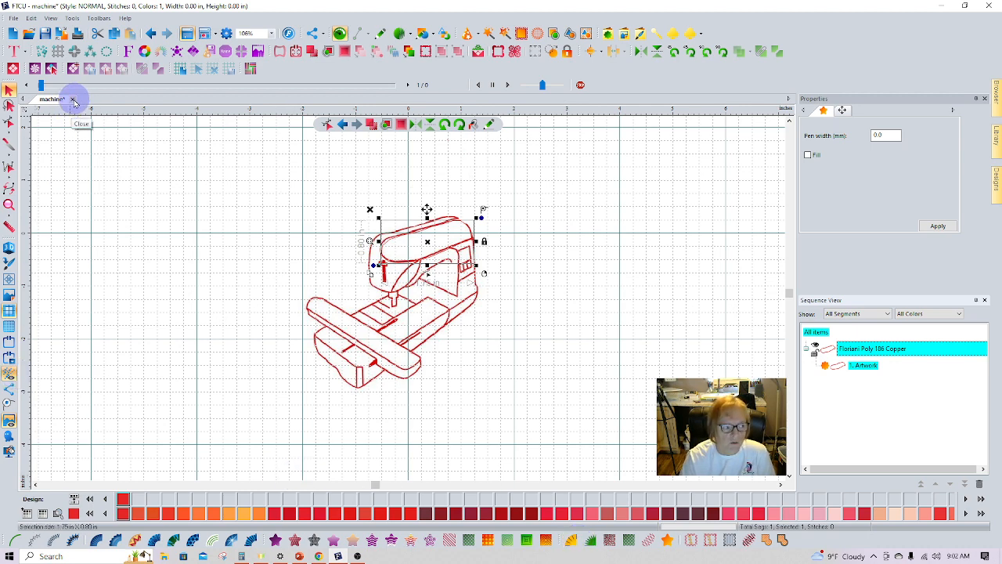
- Close the machine design without saving its changes and create a new blank design
click(74, 102)
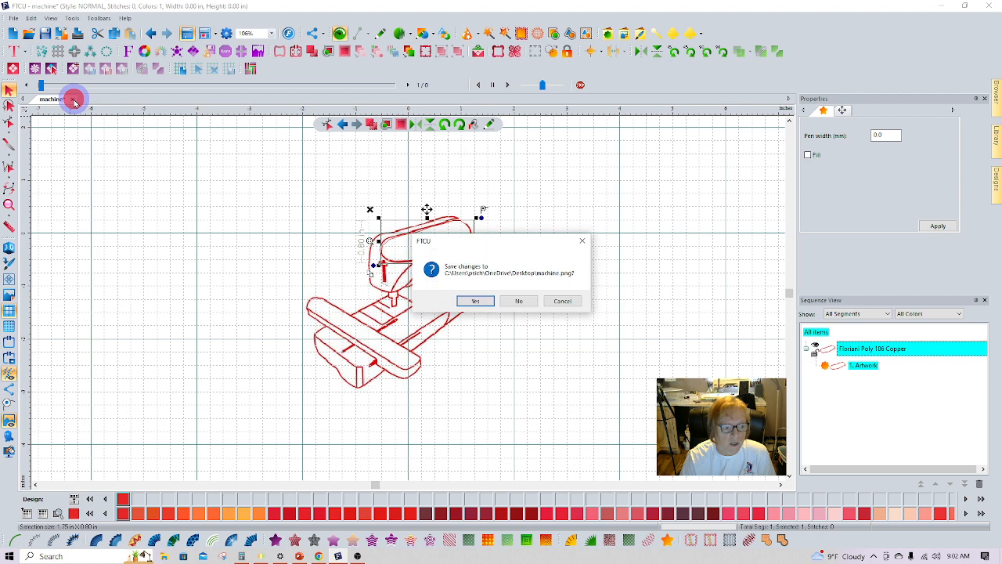
click(517, 302)
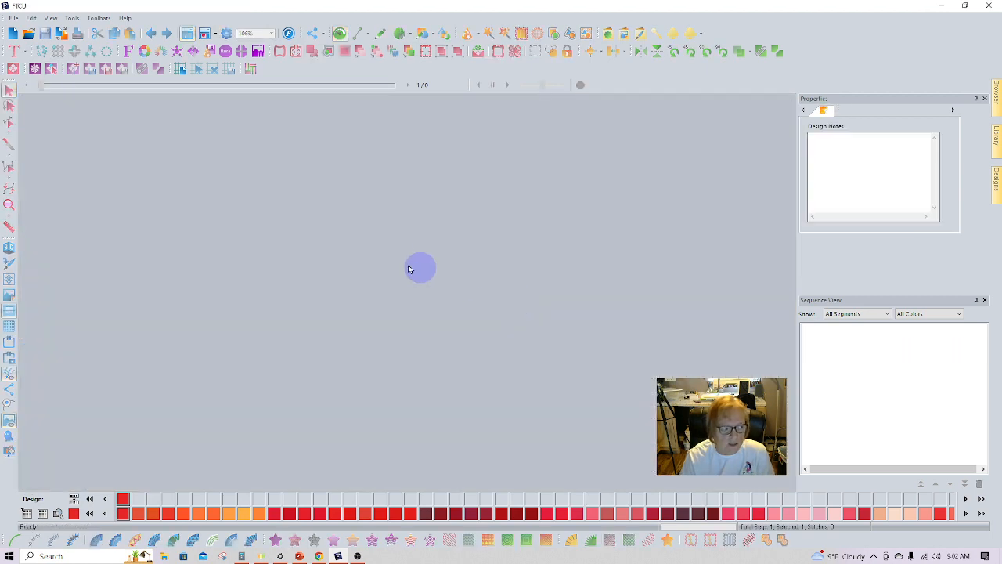
click(12, 35)
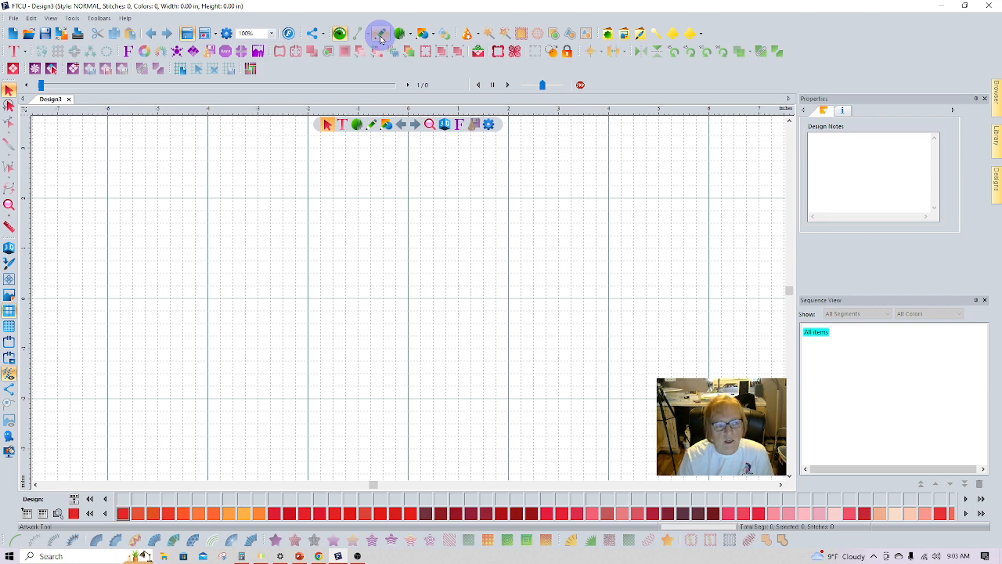
- Draw a nearly vertical Artwork line about 4 in long left of the grid's center, and select its Artwork segment in the Sequence View
click(380, 35)
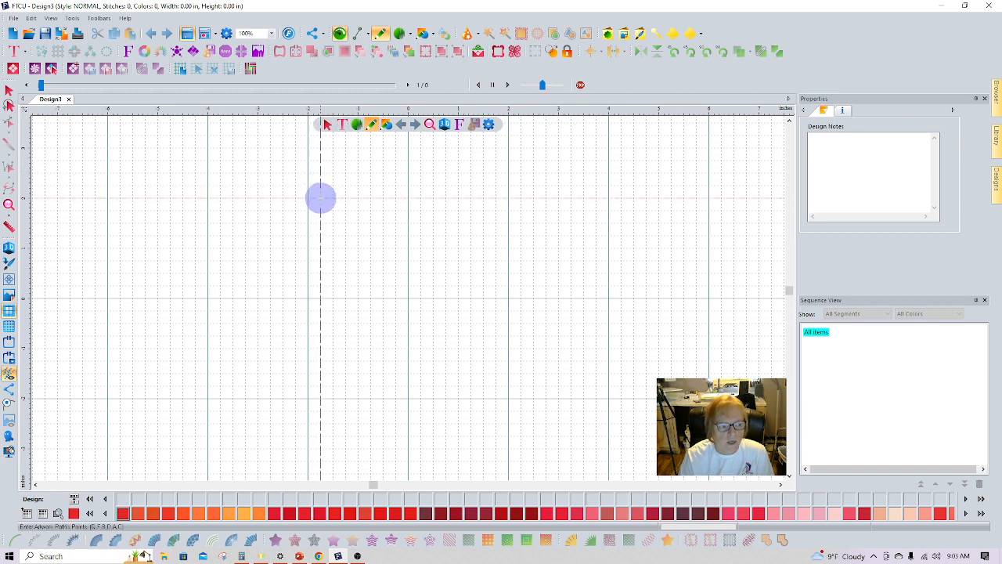
click(320, 198)
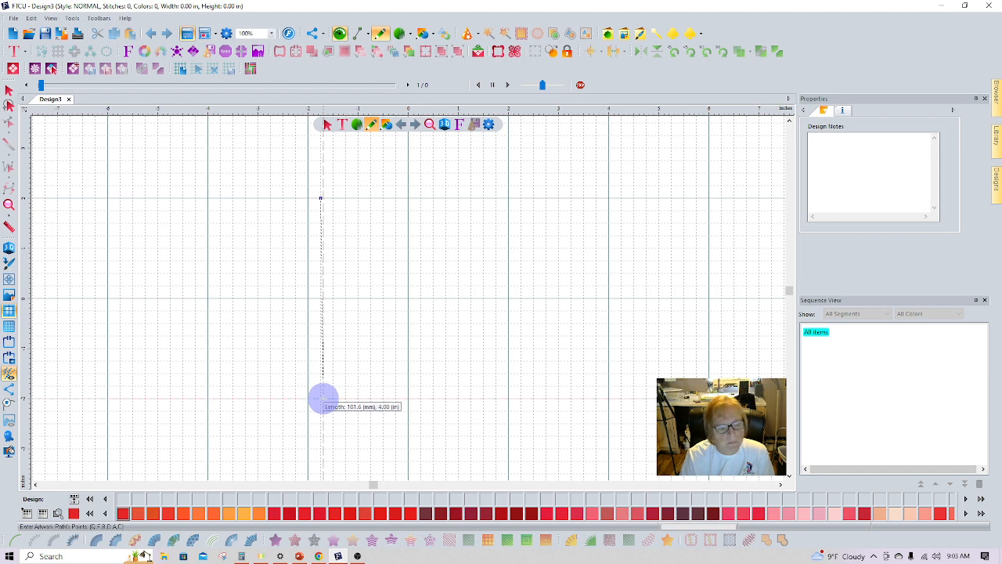
click(322, 398)
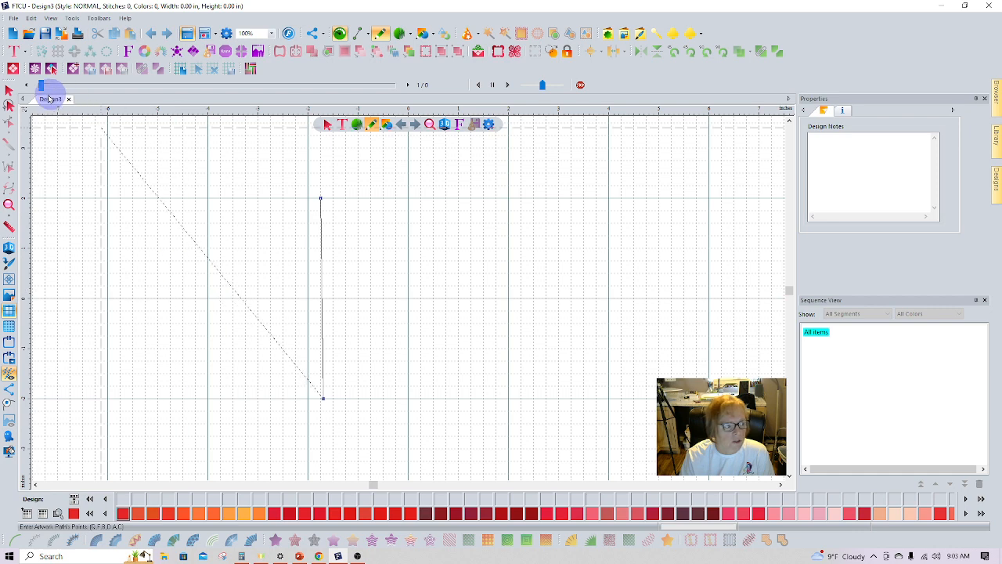
click(10, 90)
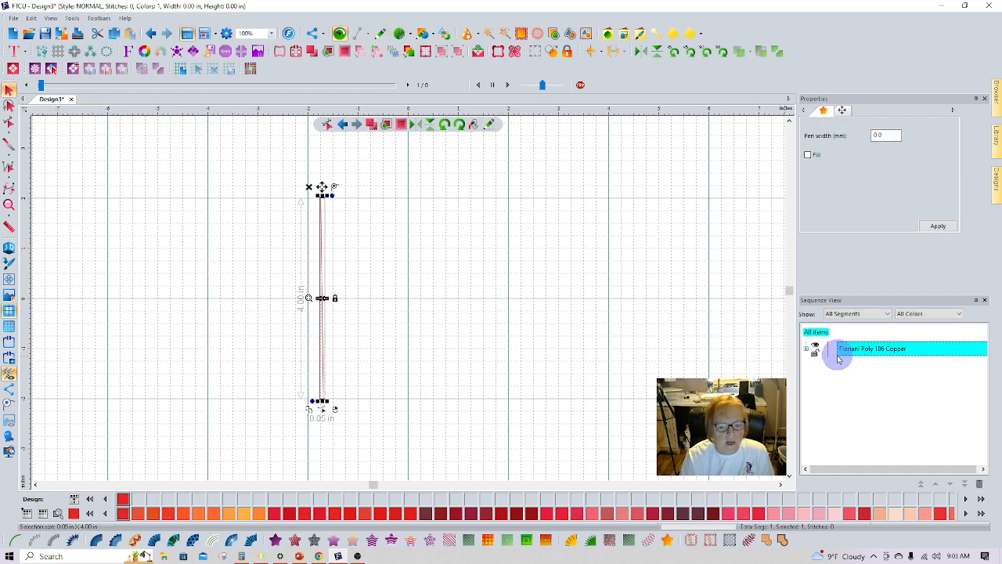
click(807, 348)
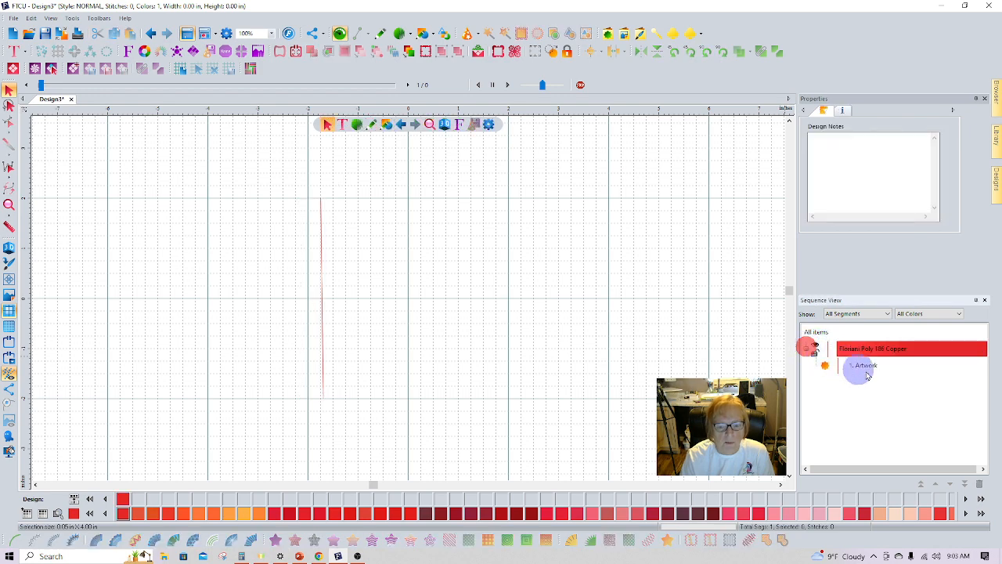
click(867, 366)
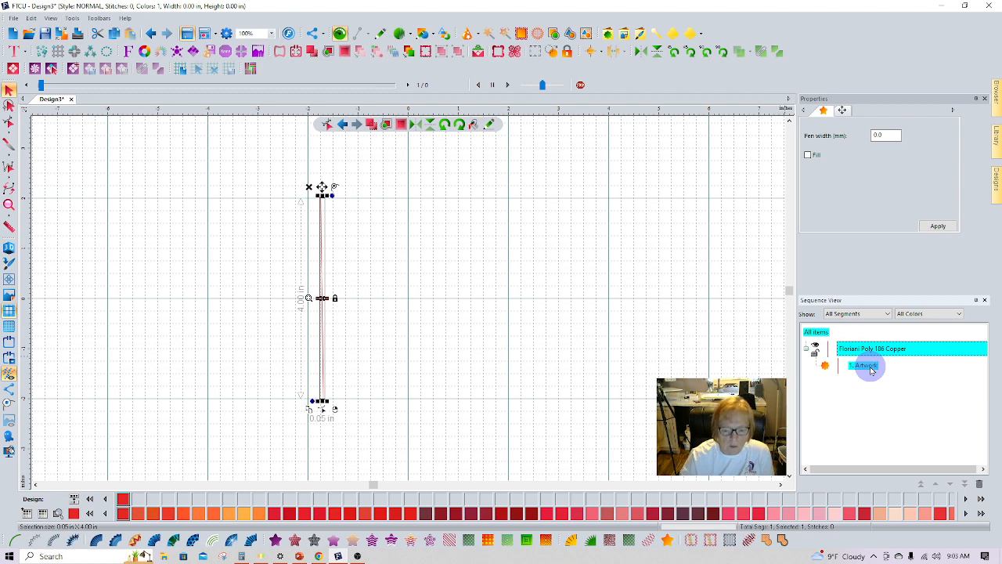
- Select the nearly vertical line directly on the grid, shrink it slightly from its lower end to about 3.99 in tall, and deselect it
click(455, 305)
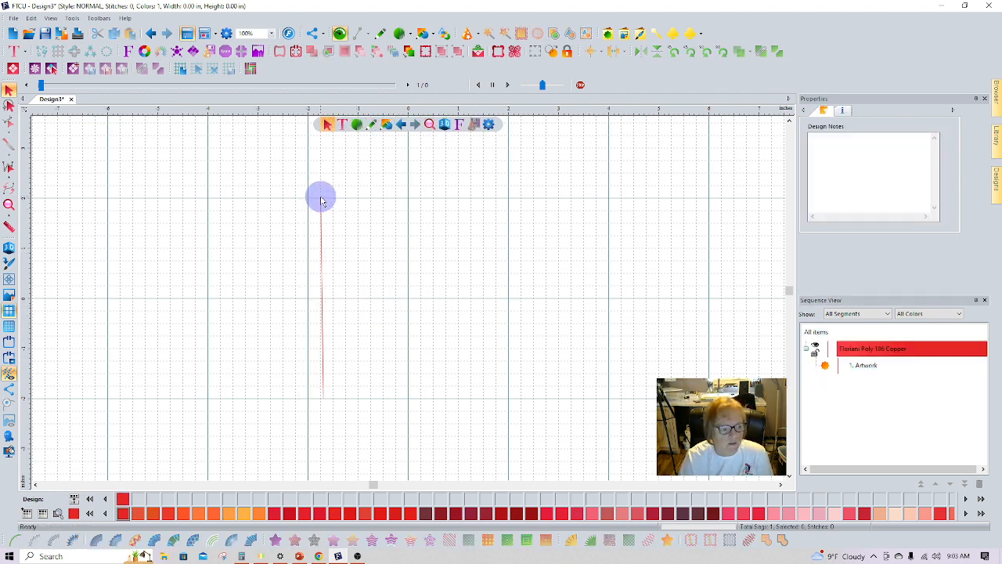
click(324, 396)
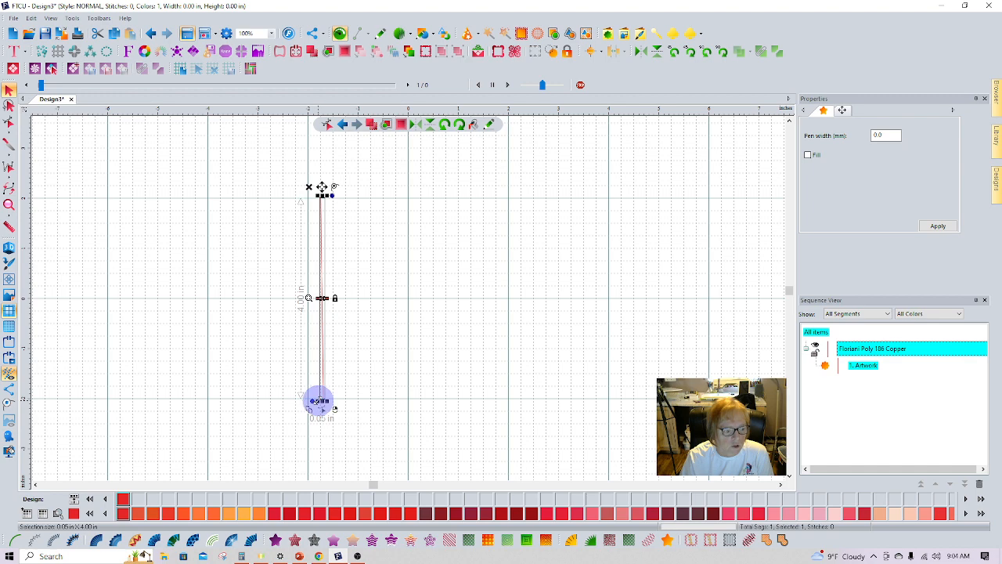
click(317, 400)
drag(317, 401, 317, 398)
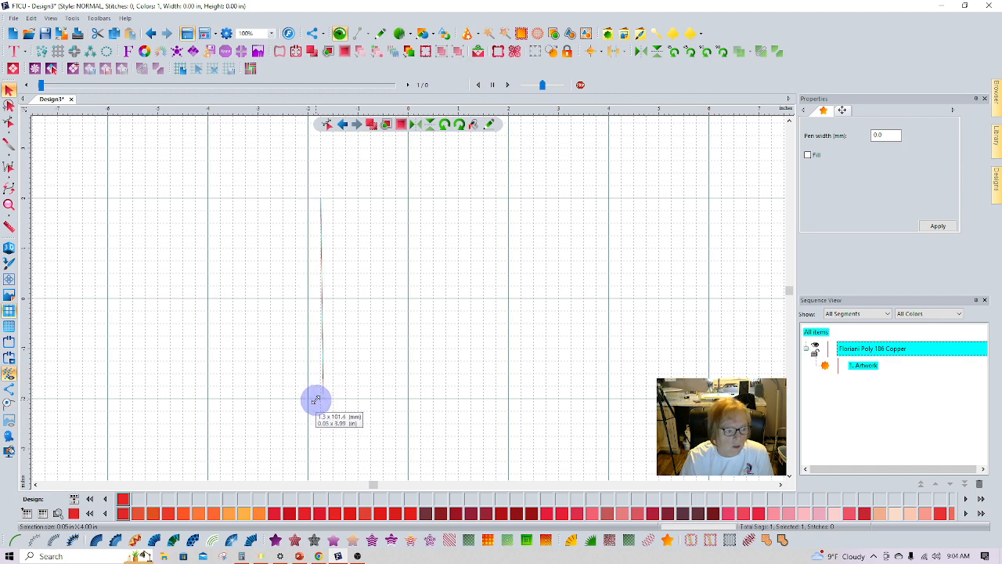
click(367, 396)
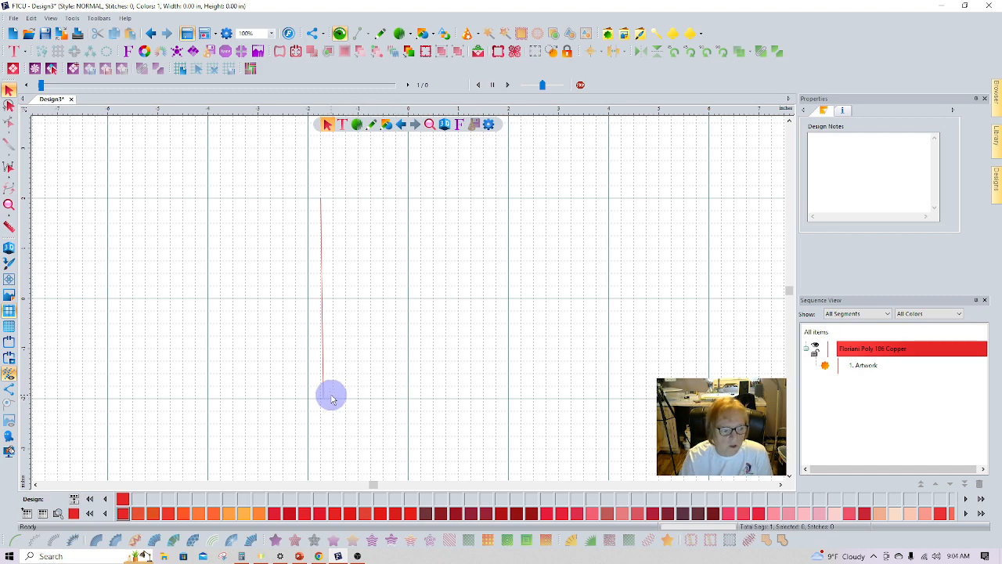
click(324, 397)
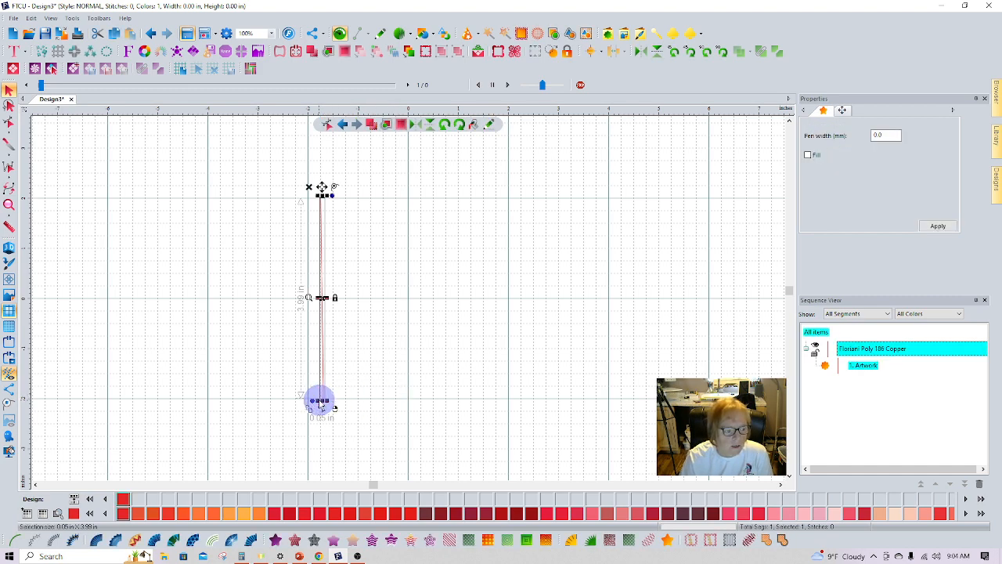
drag(320, 401, 314, 400)
click(377, 400)
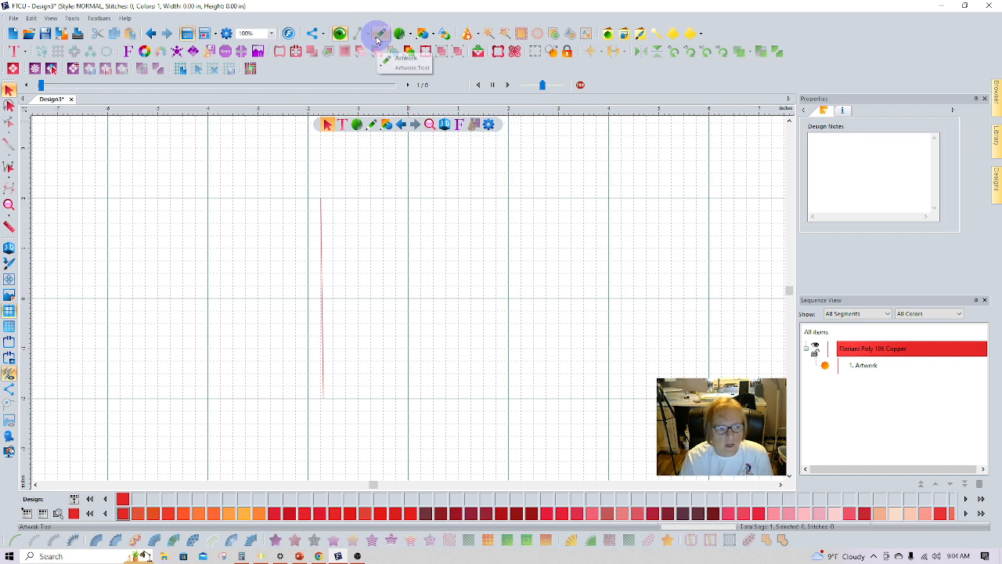
- Draw an open, square-cornered bracket path with the Artwork tool along the grid's vertical center line, about 0.52 in wide and 4 in tall
click(379, 37)
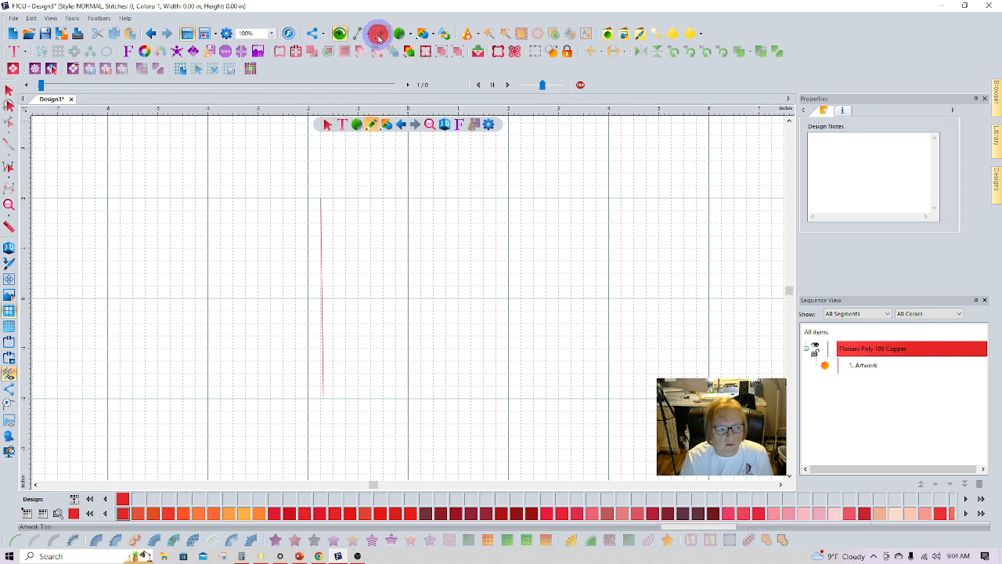
click(435, 199)
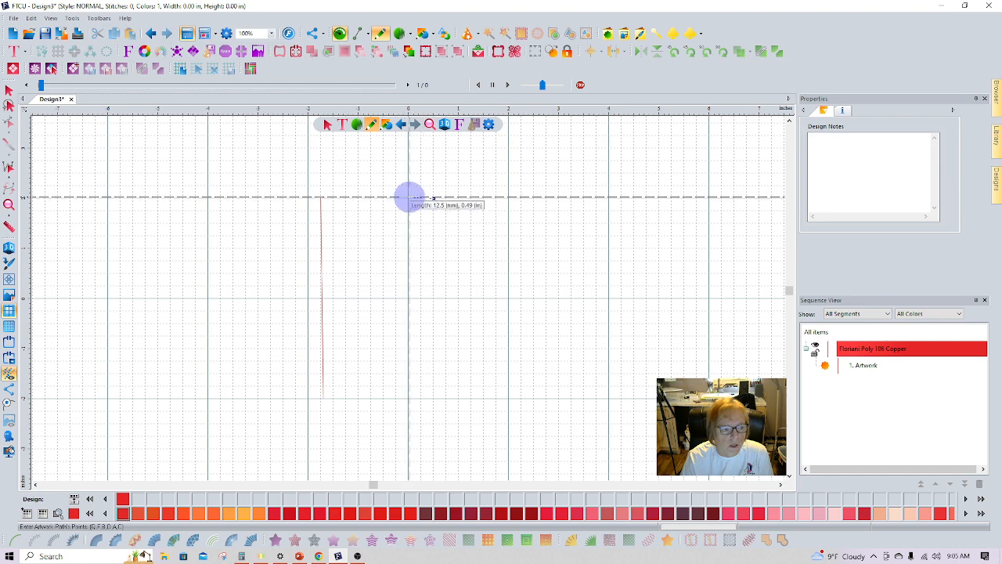
click(408, 197)
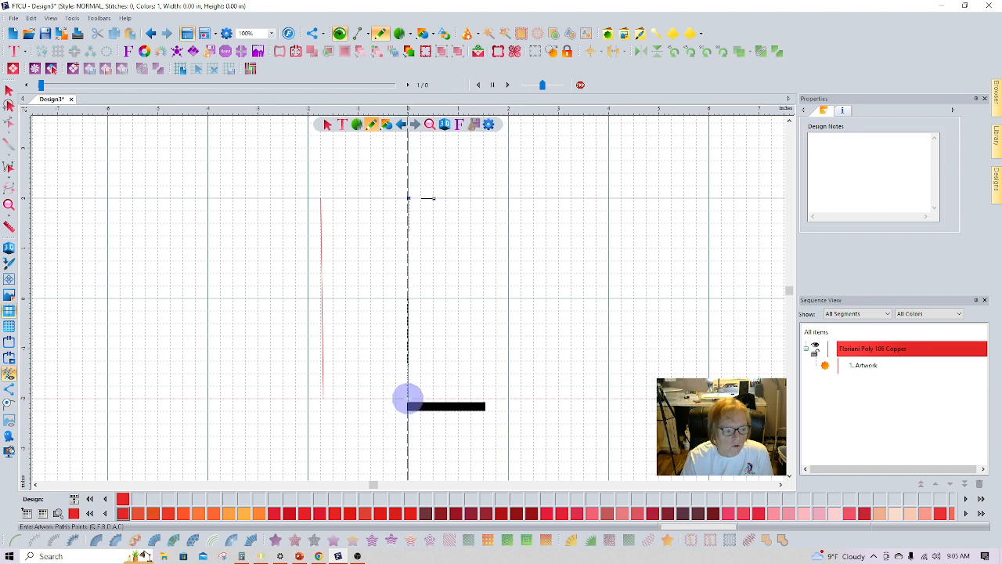
click(407, 399)
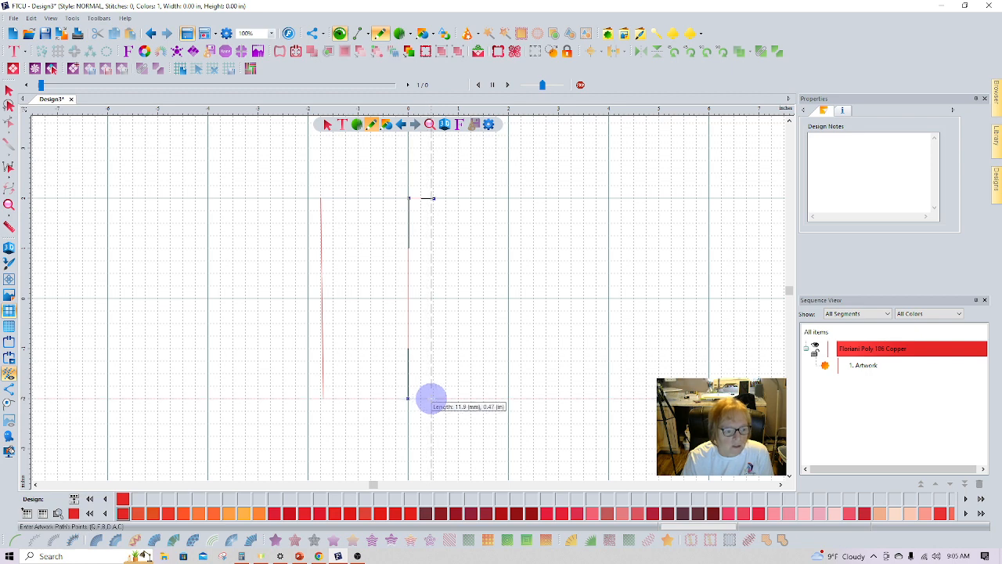
click(432, 399)
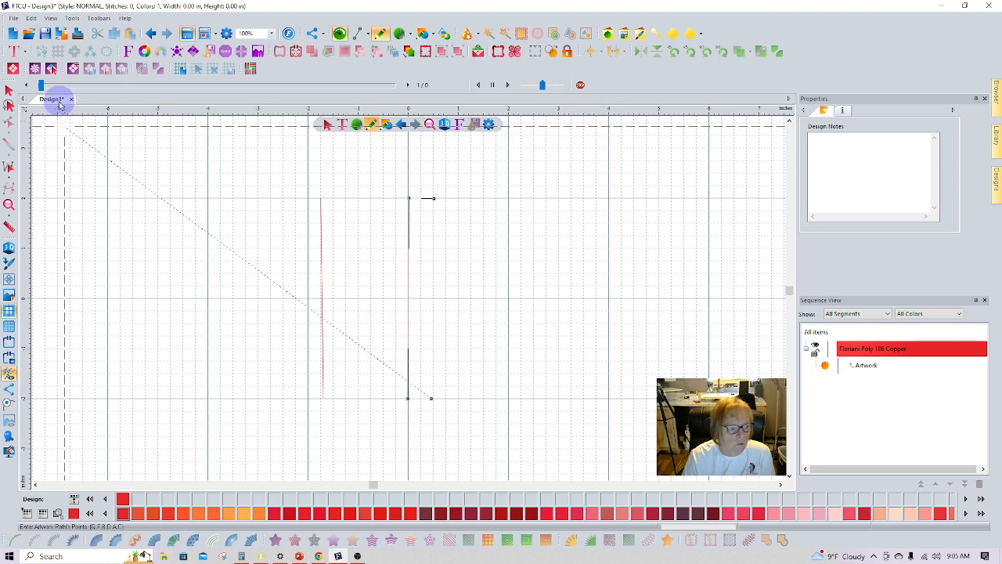
click(9, 91)
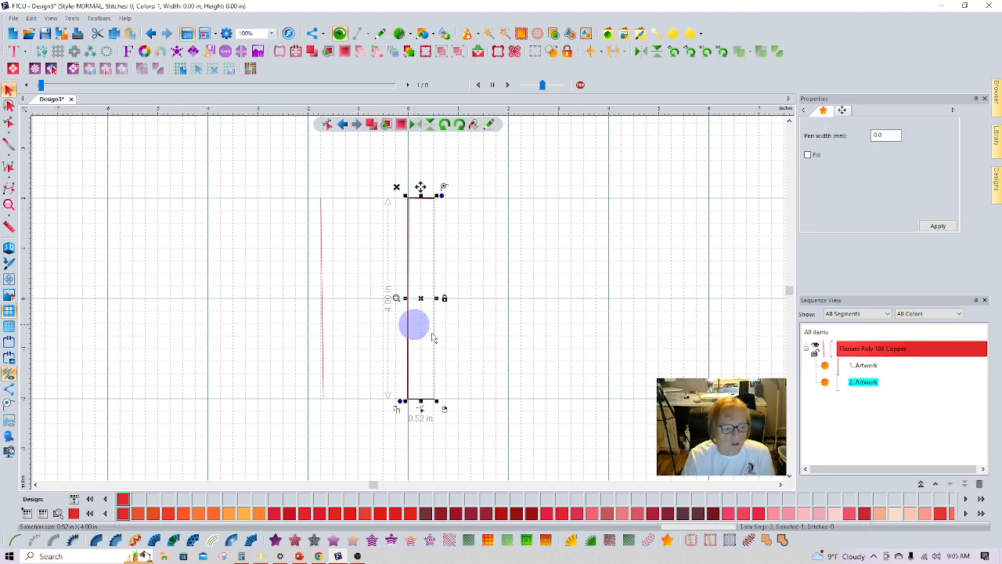
- Convert the bracket-shaped Artwork segment to a Run stitch and deselect it
click(863, 381)
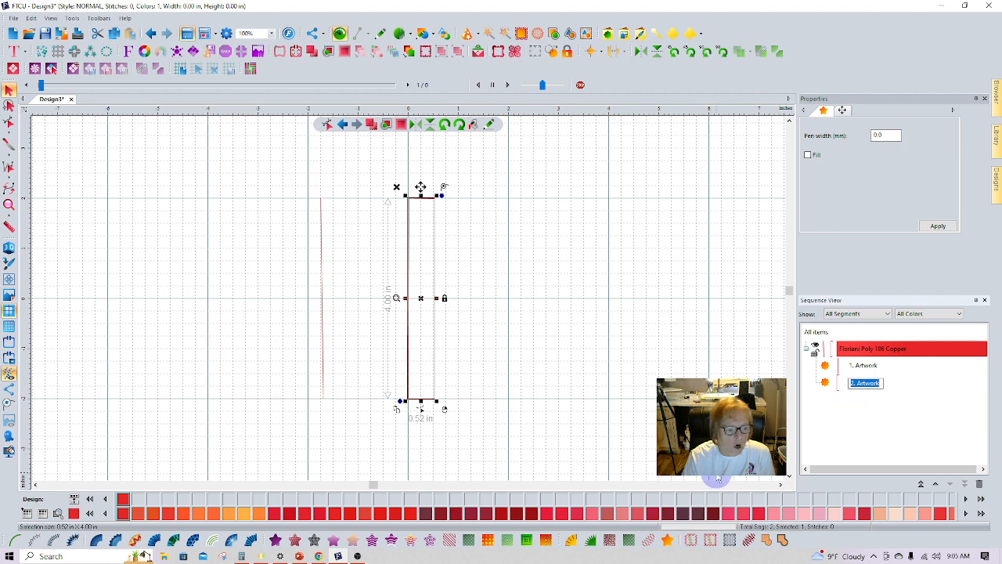
click(11, 540)
click(603, 349)
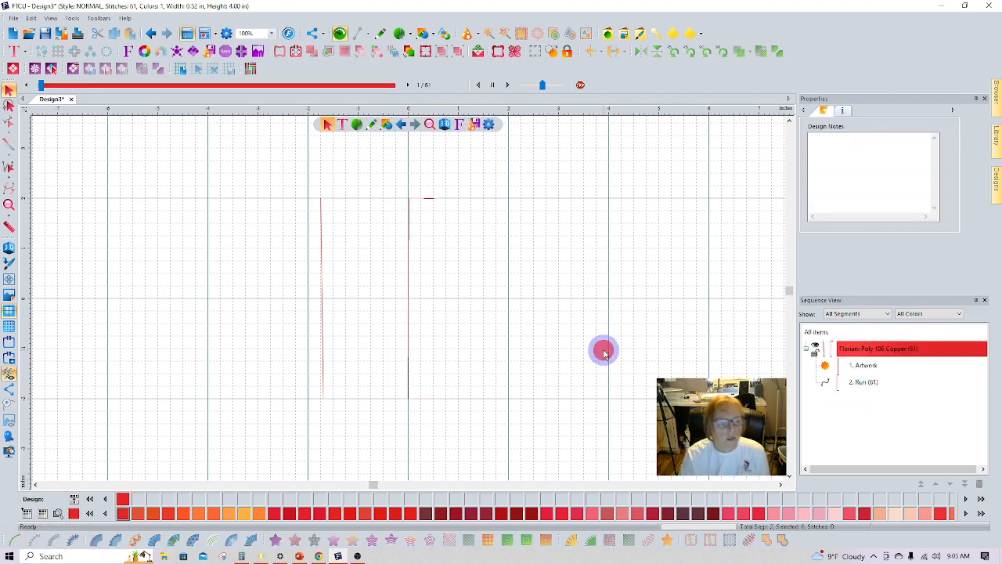